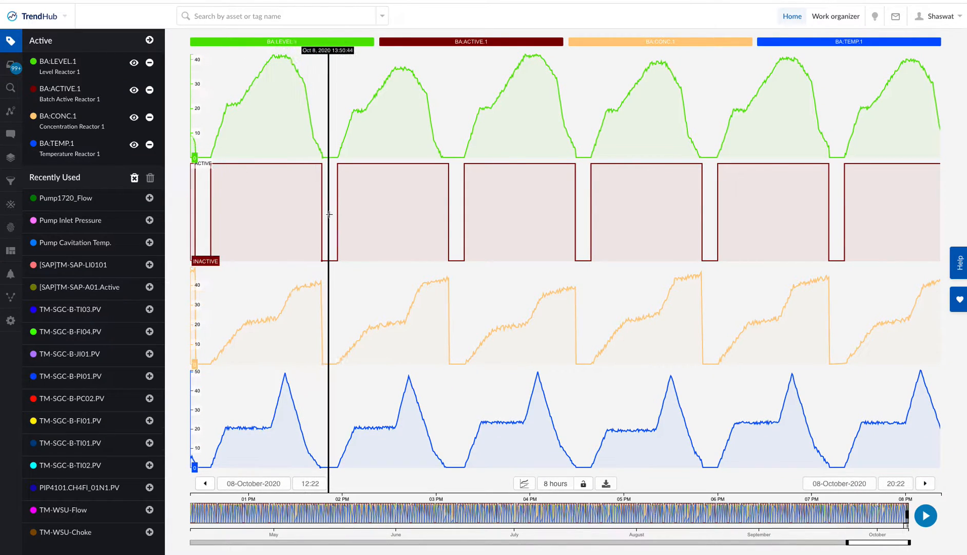
Check the start and end dates of the overview time range below the trends
click(882, 543)
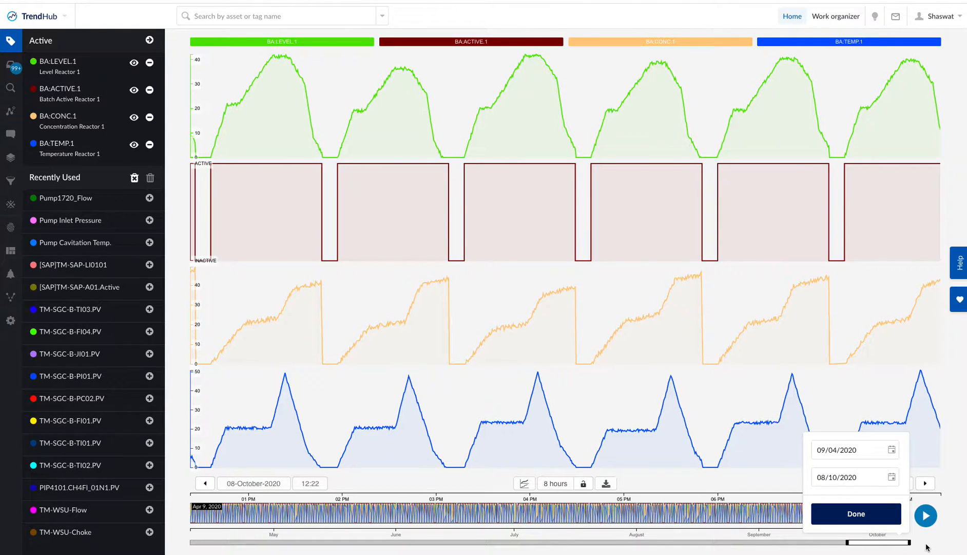
click(872, 522)
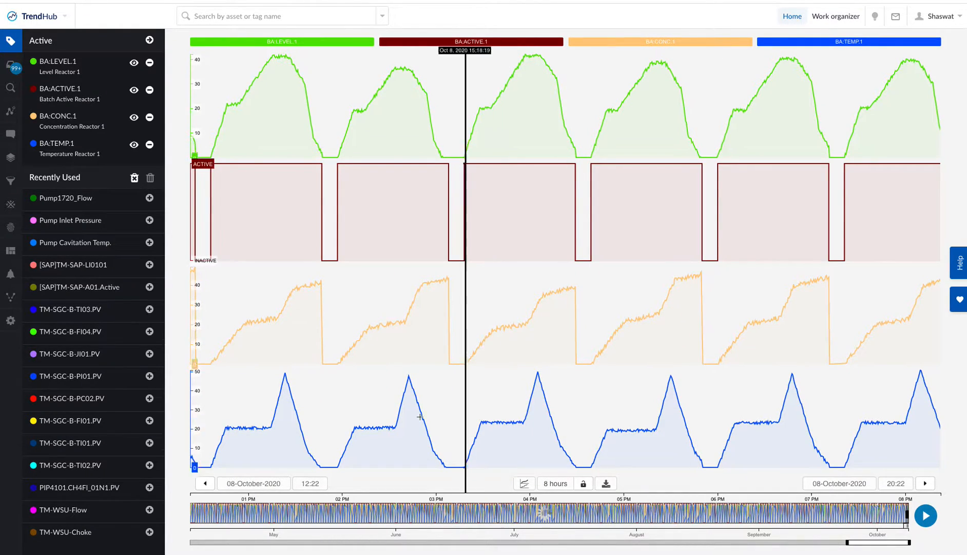
Run a new value based search for periods where BA:ACTIVE.1 = Active, lasting at least 2m
click(11, 88)
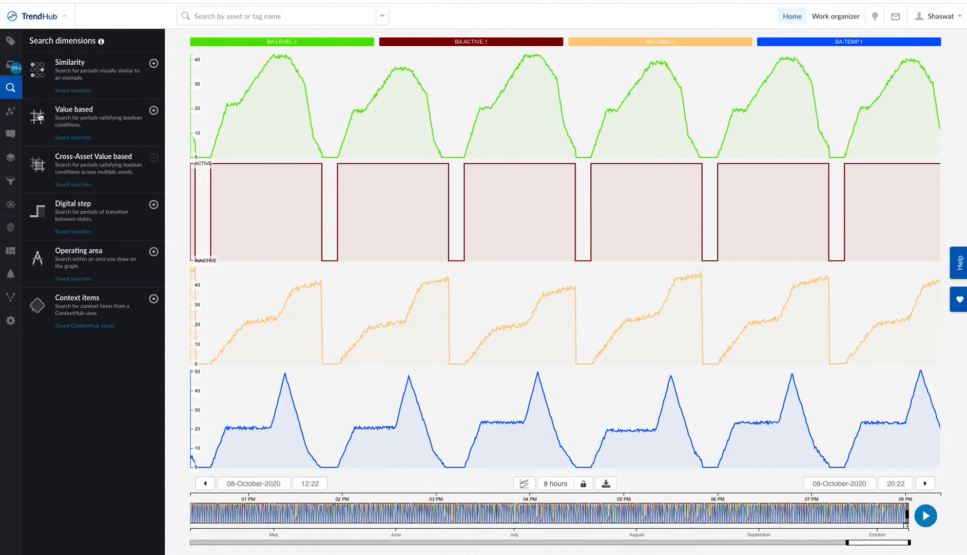
click(71, 114)
click(77, 76)
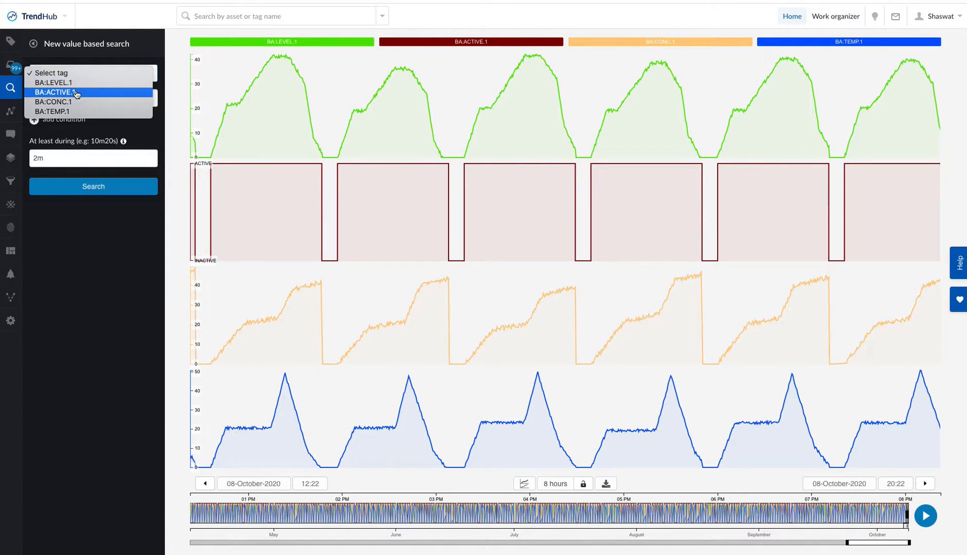
click(77, 94)
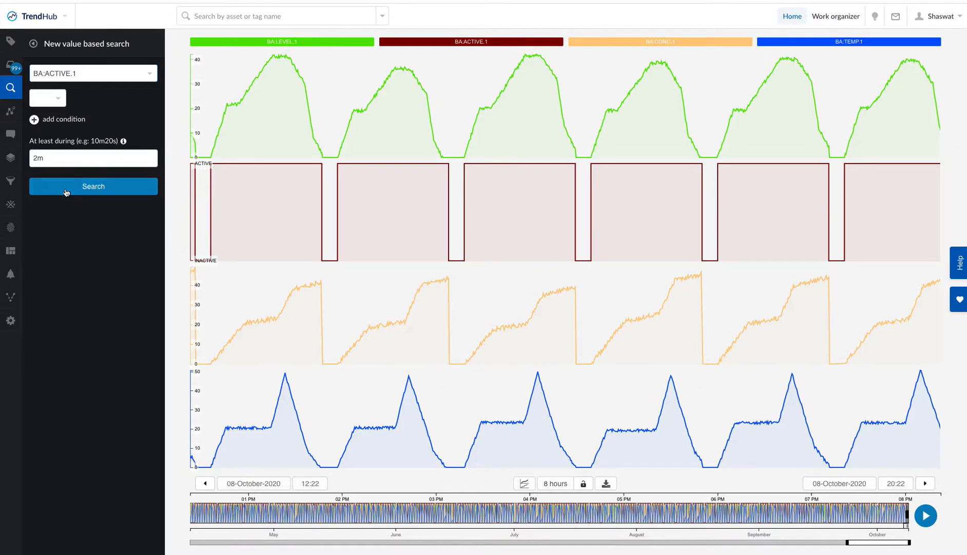
click(56, 100)
click(56, 100)
click(125, 99)
click(127, 100)
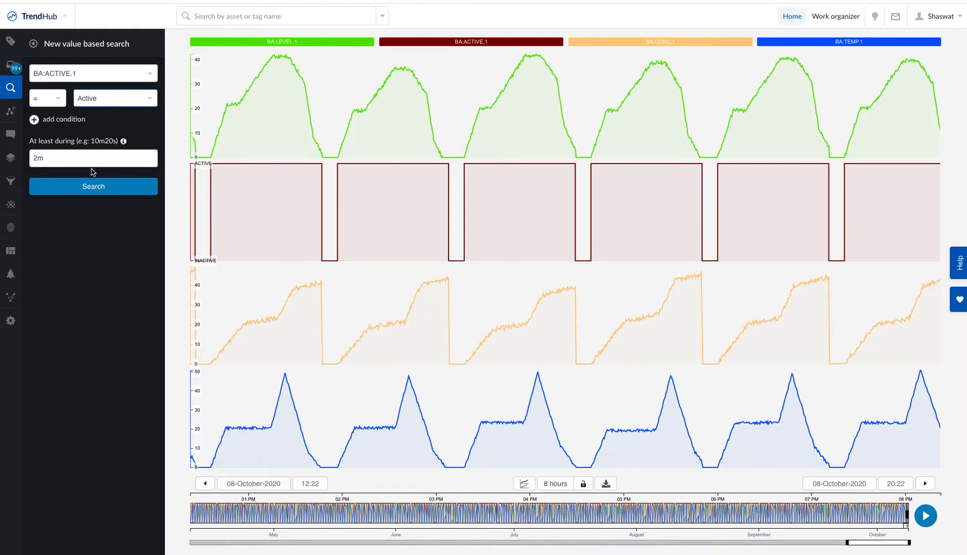
click(80, 190)
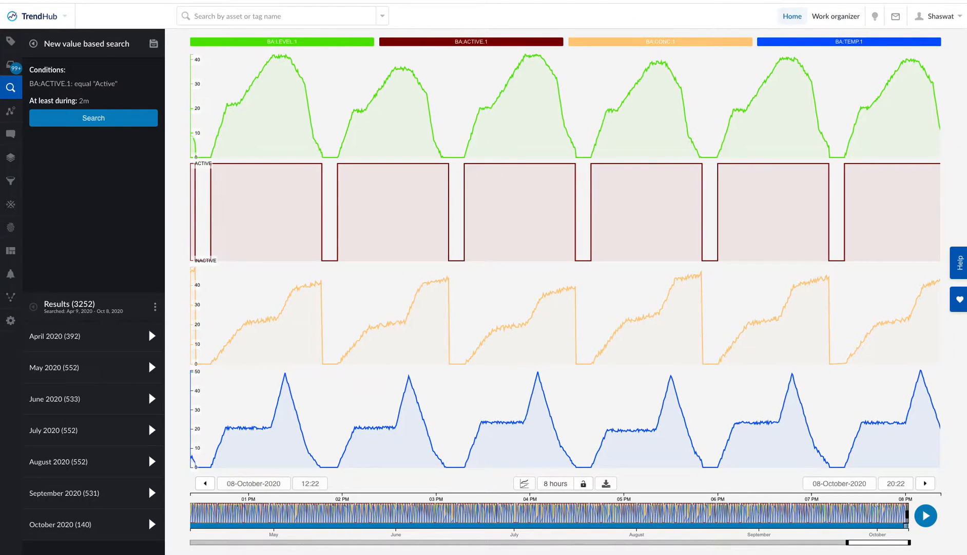
Add the AND condition BA:CONC.1 > 39 to the value based search and run it again
click(33, 43)
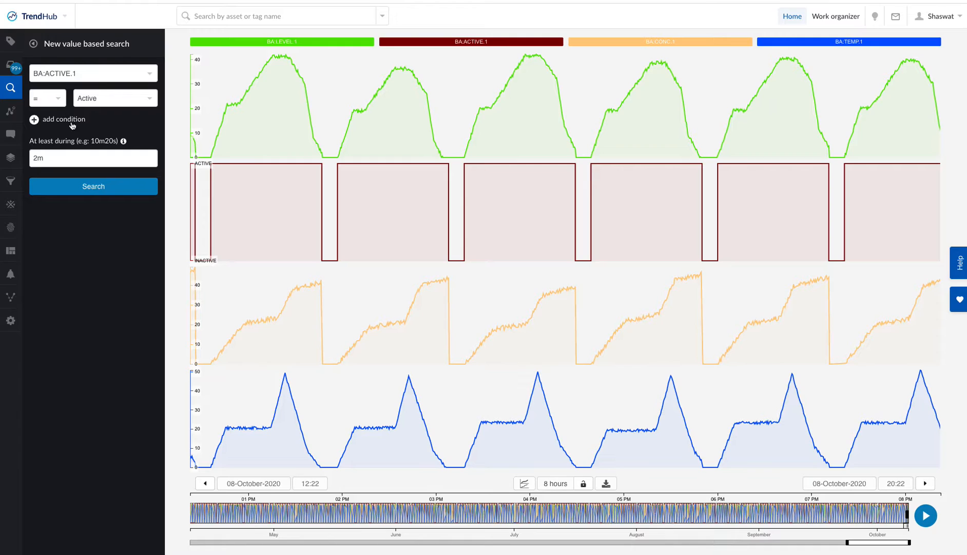
click(38, 121)
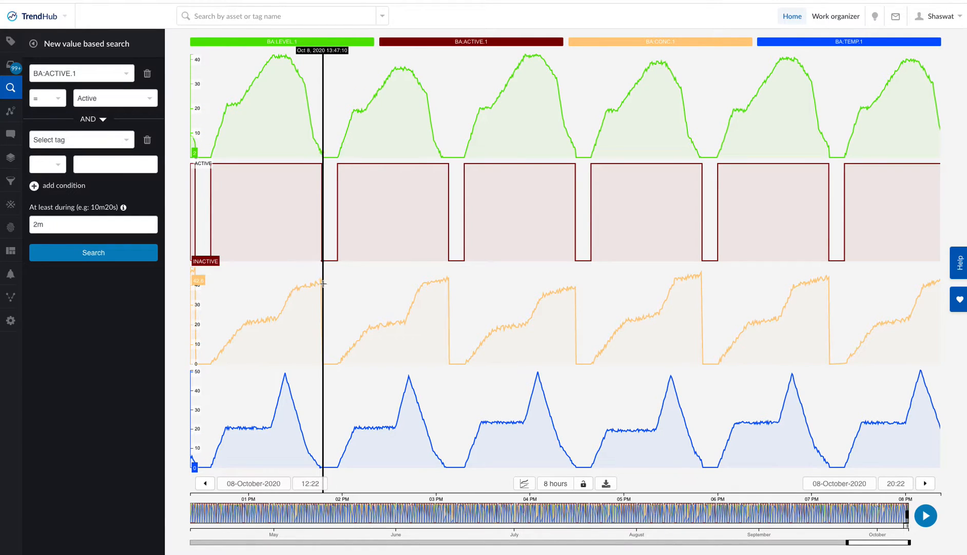
click(94, 148)
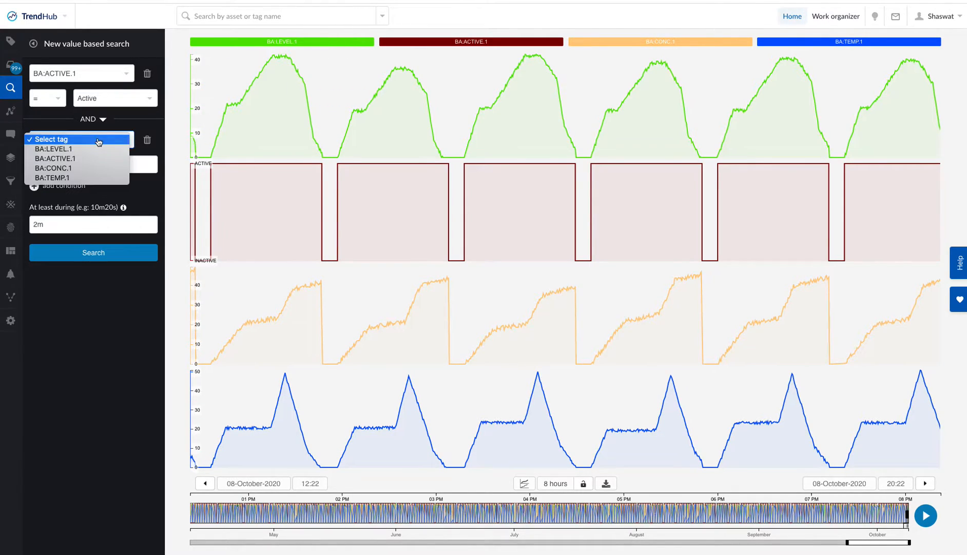
click(94, 169)
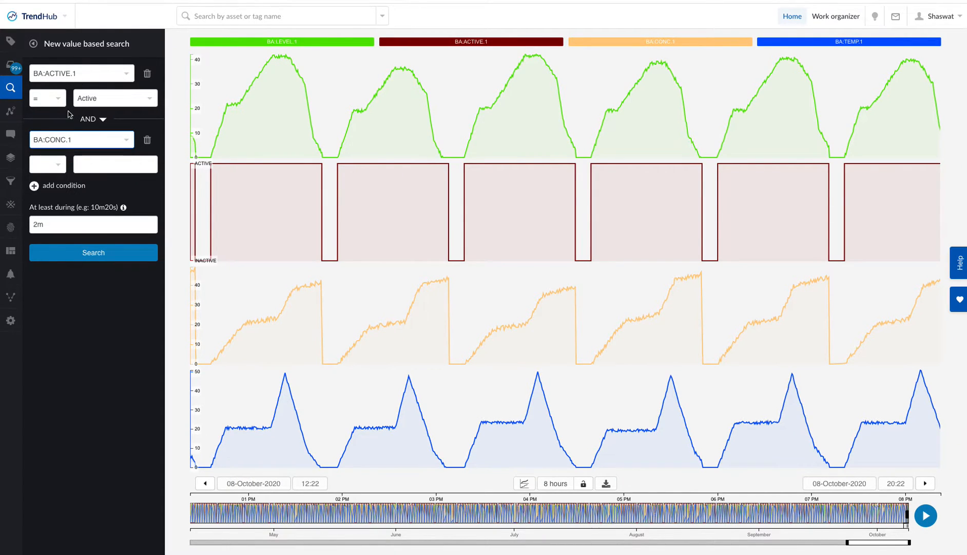
click(56, 165)
click(54, 184)
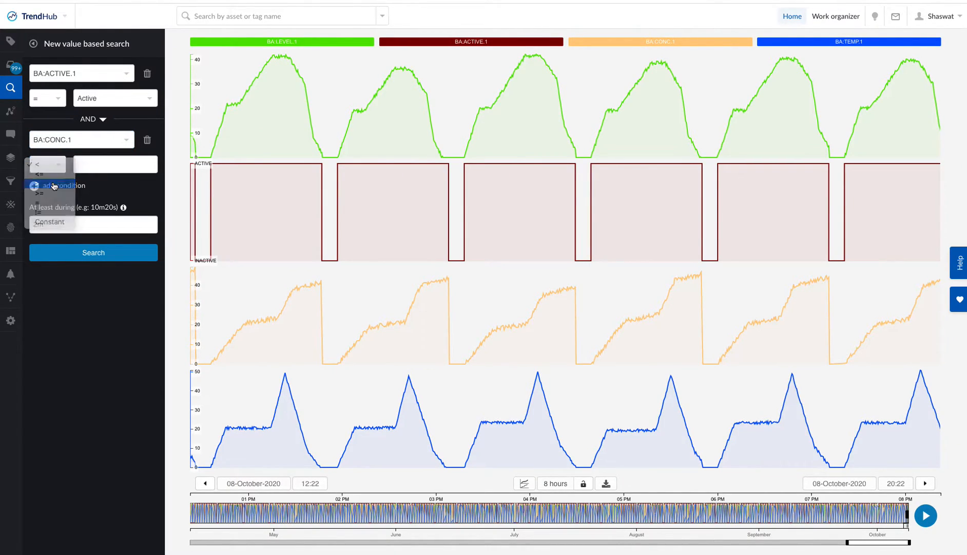
click(112, 166)
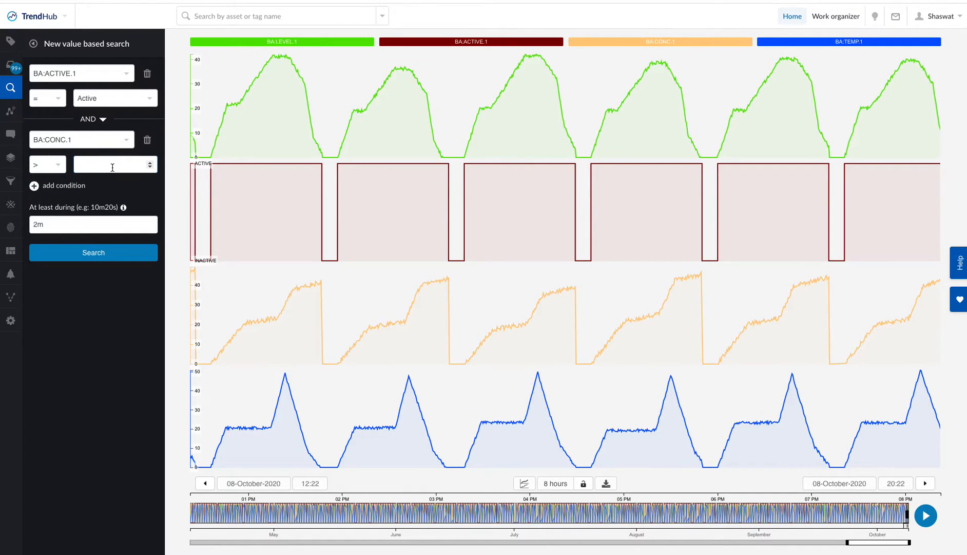
text(39)
click(91, 257)
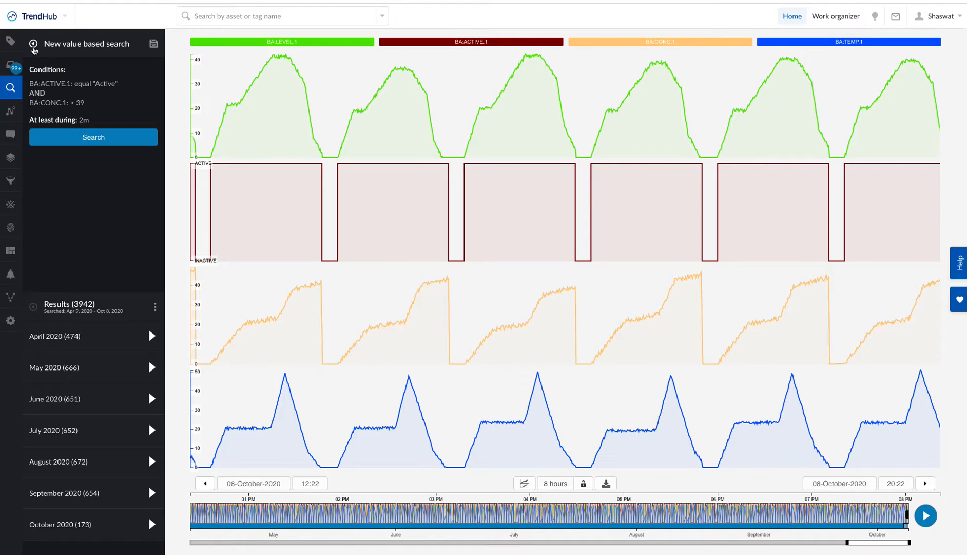
Rerun the two-condition search with its current criteria and save it under the name Conc>39
click(34, 44)
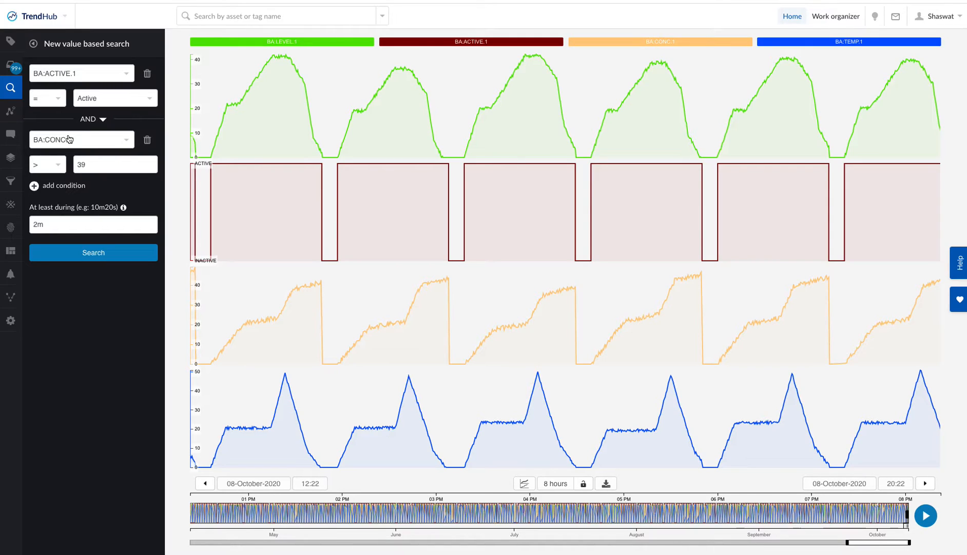
click(101, 257)
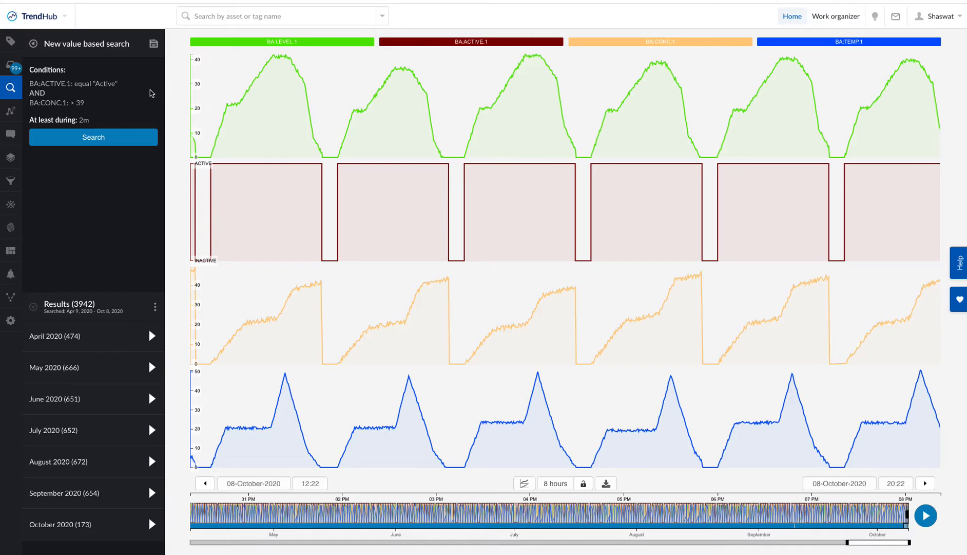
click(155, 45)
click(78, 86)
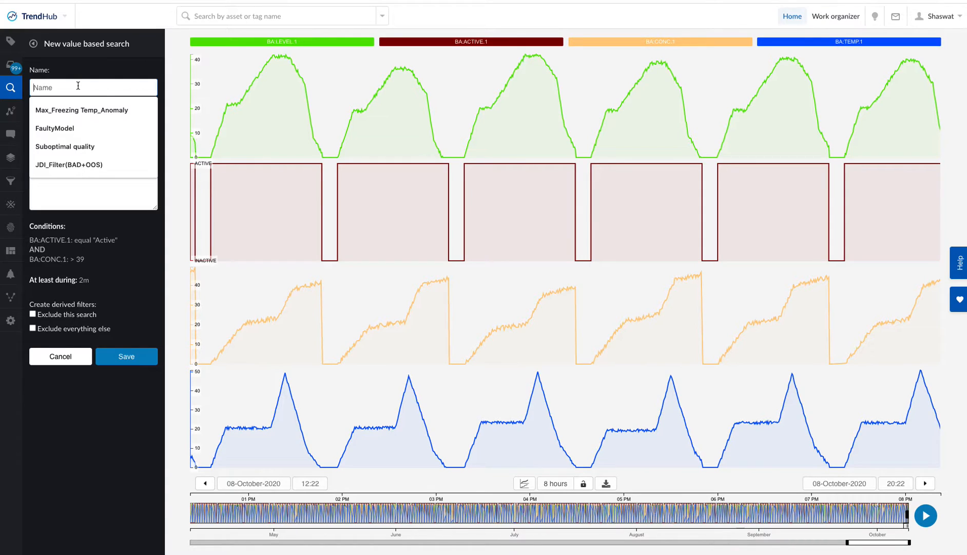
text(Conc)
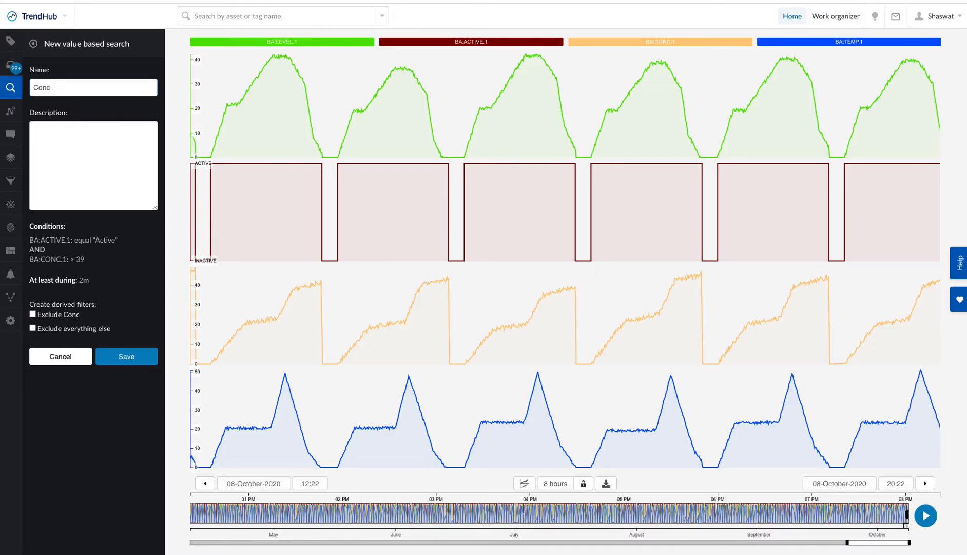
text(>39)
click(127, 358)
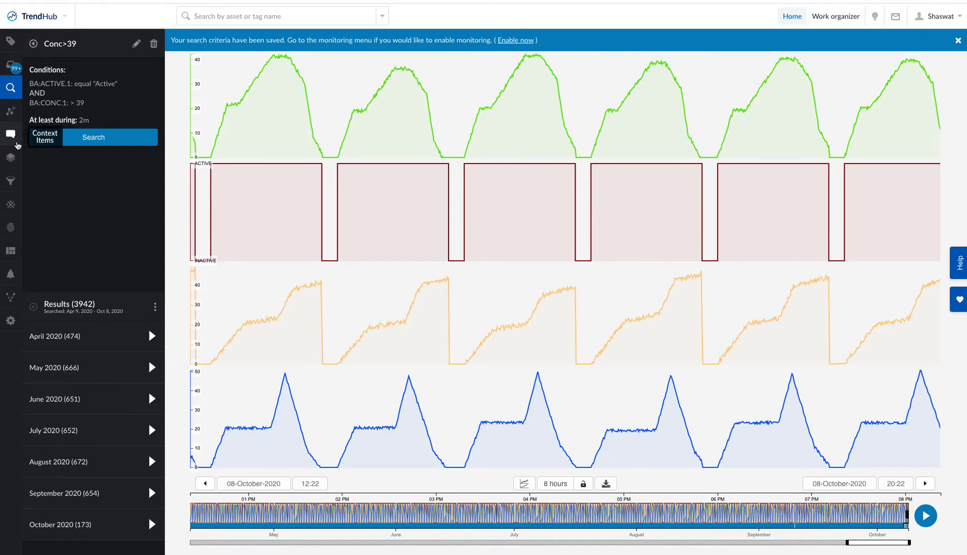
Enable monitoring for the saved search Conc>39 and acknowledge the notice about digital tags
click(34, 44)
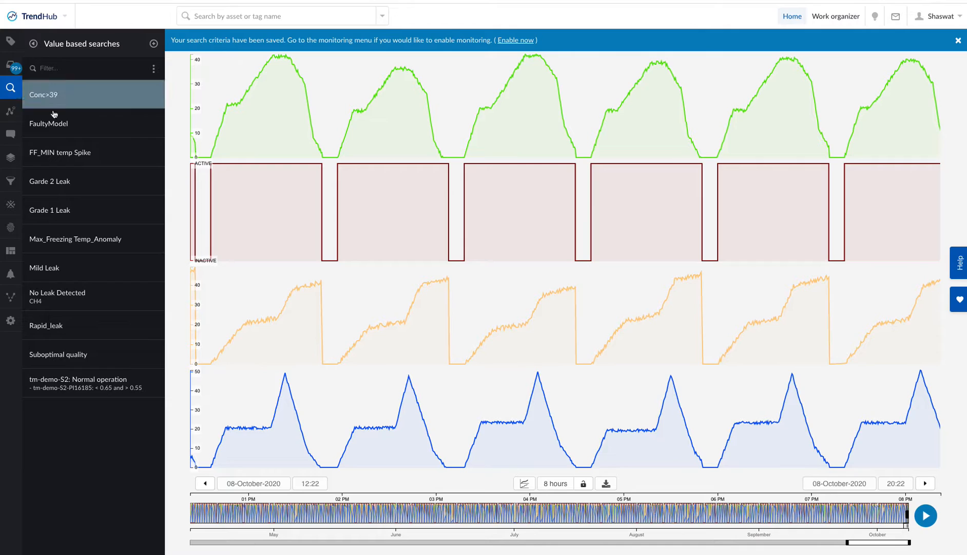
click(33, 100)
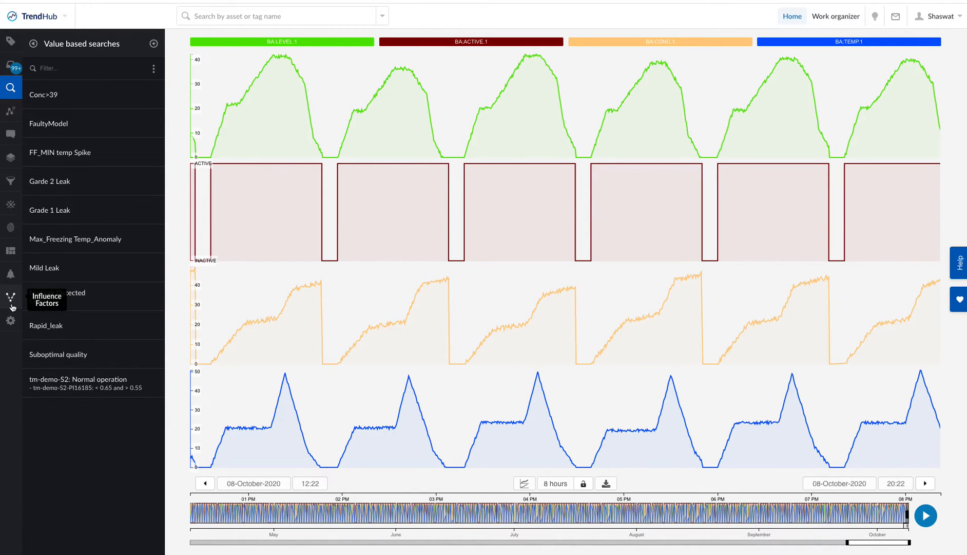
click(10, 275)
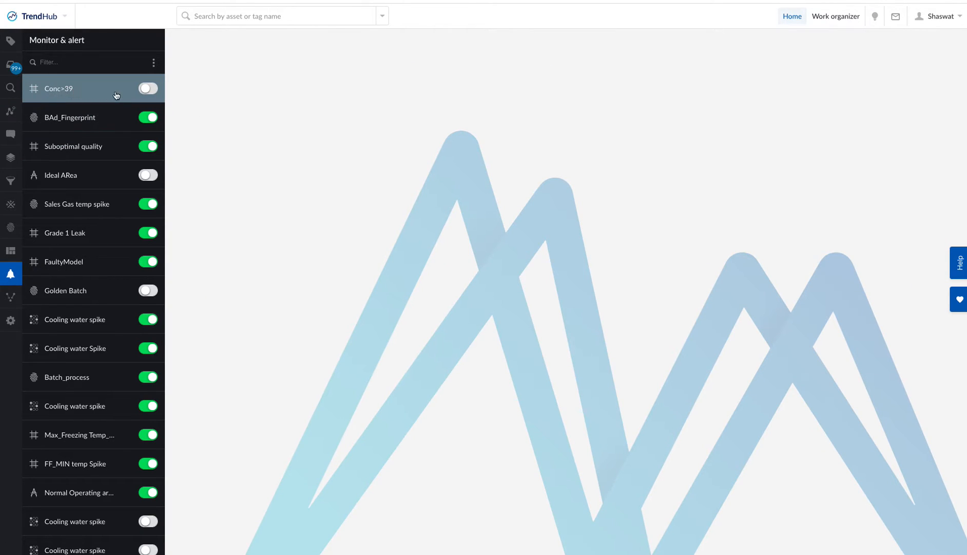
click(147, 88)
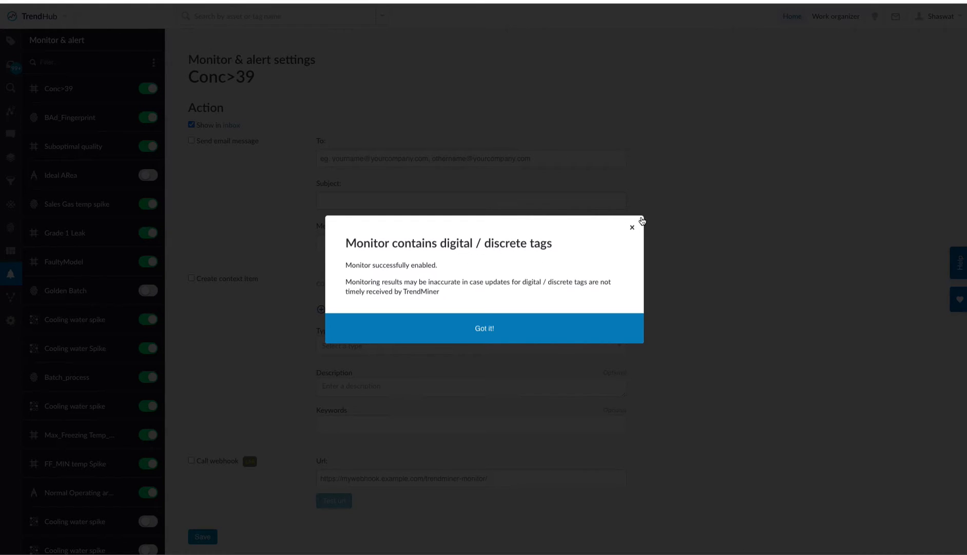
click(532, 331)
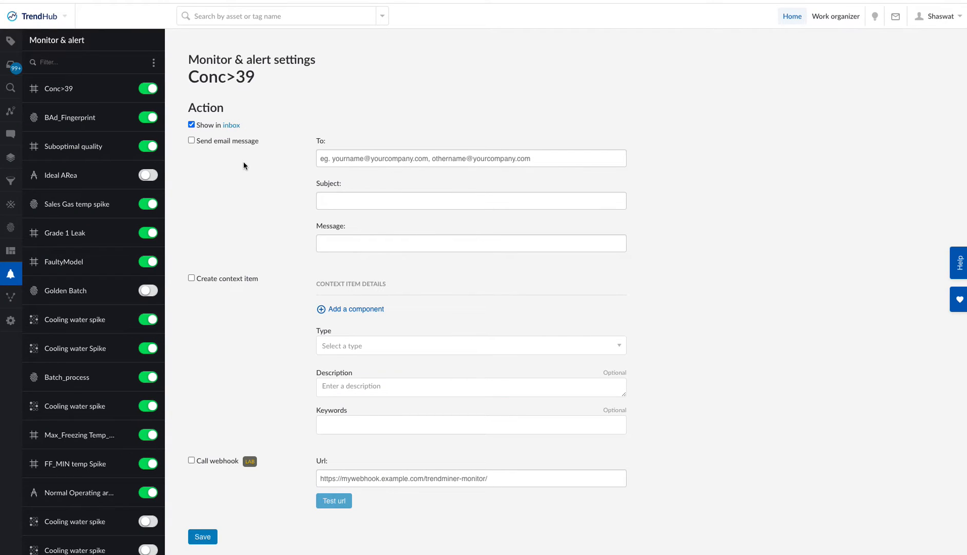
Enable email messages for the Conc>39 monitor, addressed to the recipient's e-mail with the subject Conc>39
click(227, 143)
click(356, 159)
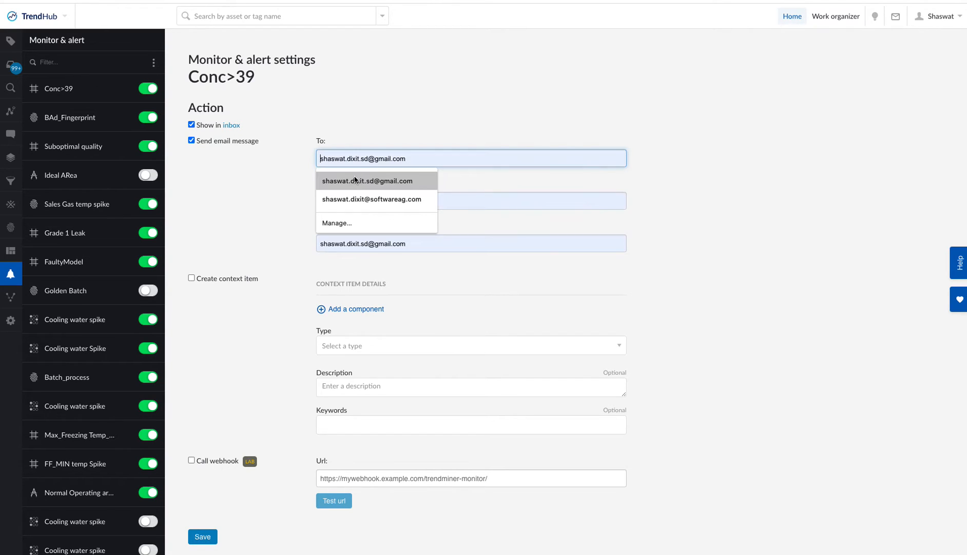
click(355, 179)
drag(427, 204, 290, 193)
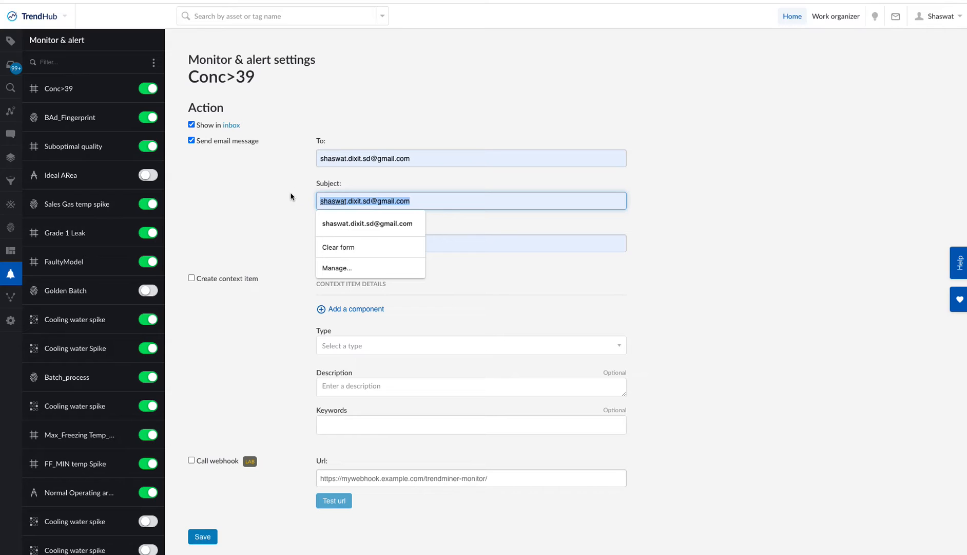
key(BackSpace)
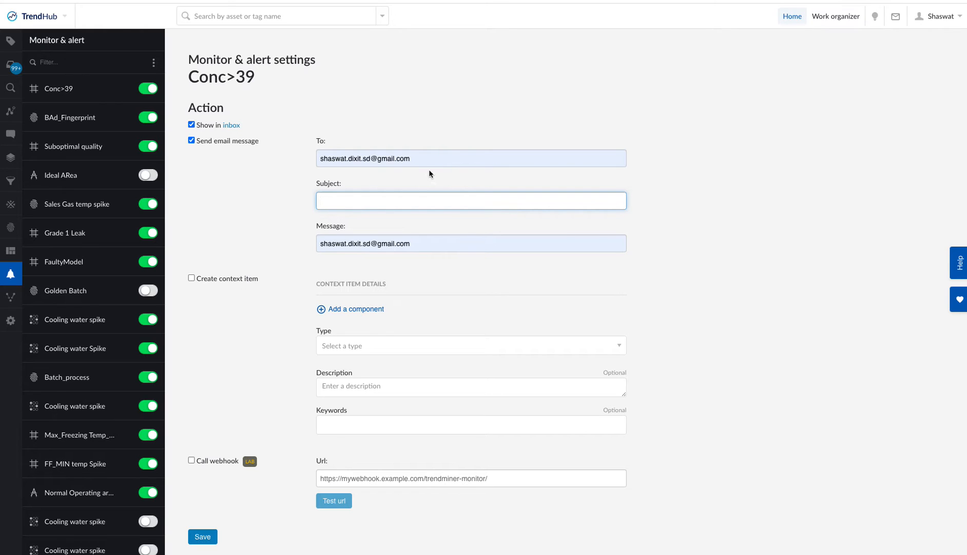
text(Conc>39)
Replace the alert email's message text with "Batch is good" and save the monitor settings
click(417, 240)
key(ctrl+a)
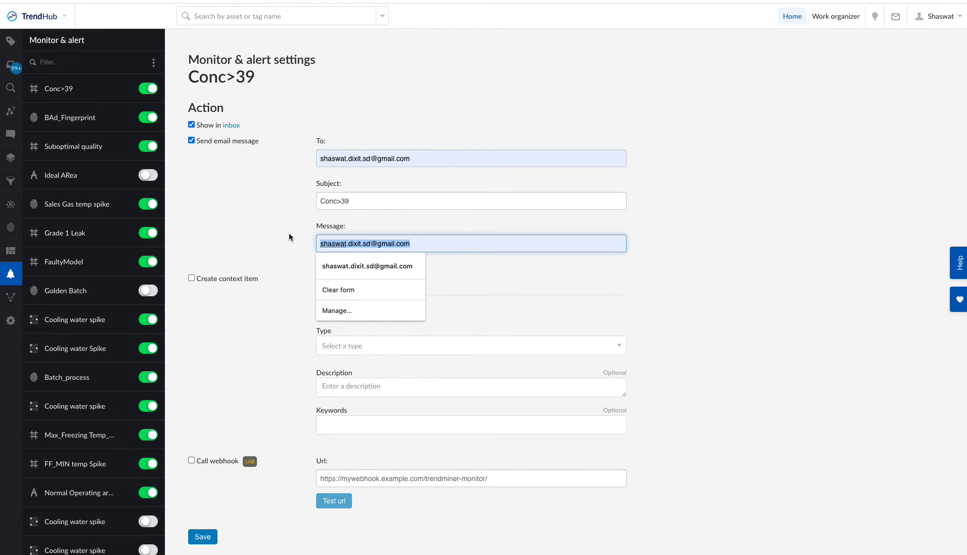
key(BackSpace)
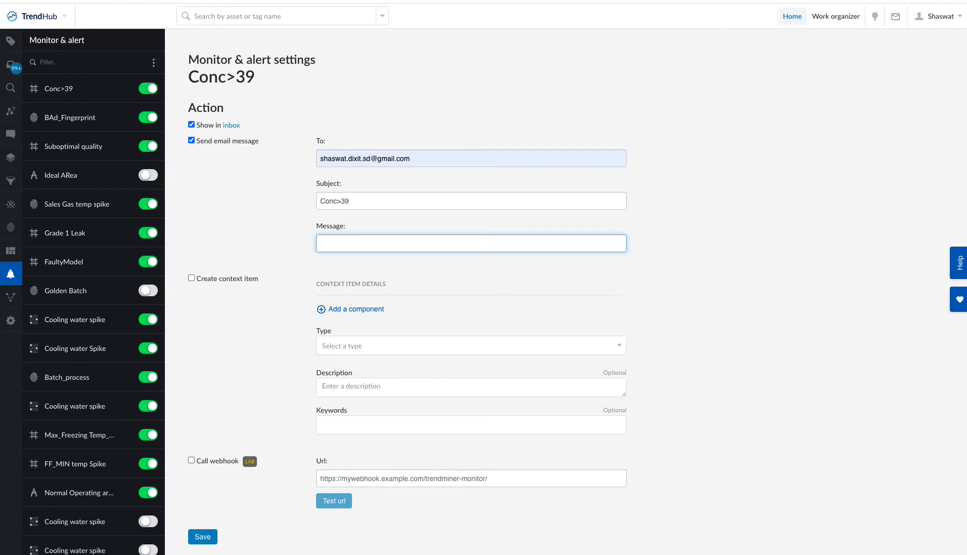
text(Batch is good)
click(433, 275)
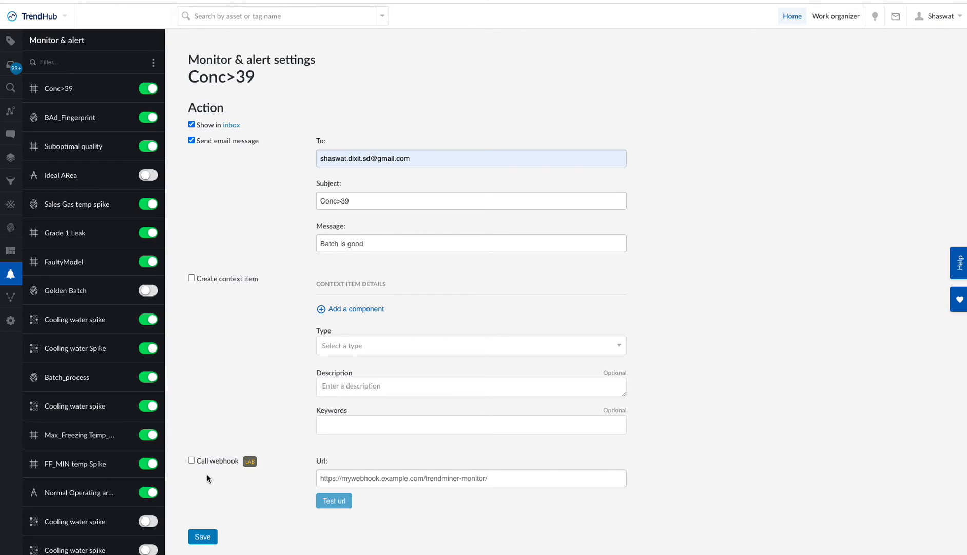
click(203, 536)
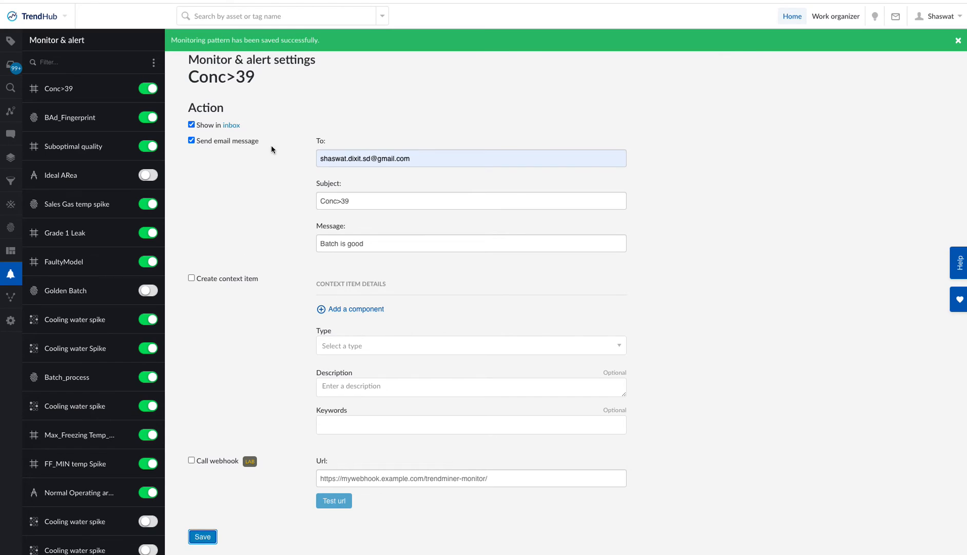